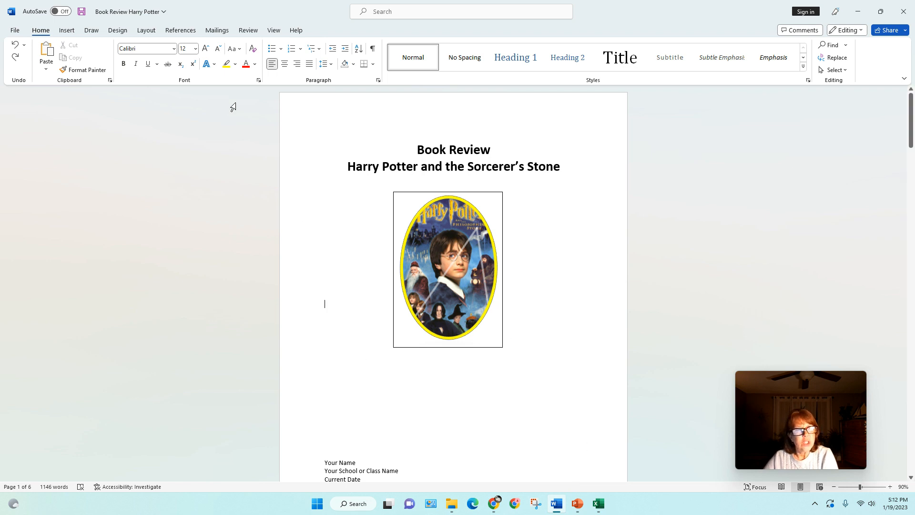
# Choose the Lightning Bolt from the Basic Shapes gallery under Insert > Shapes.
pyautogui.click(66, 31)
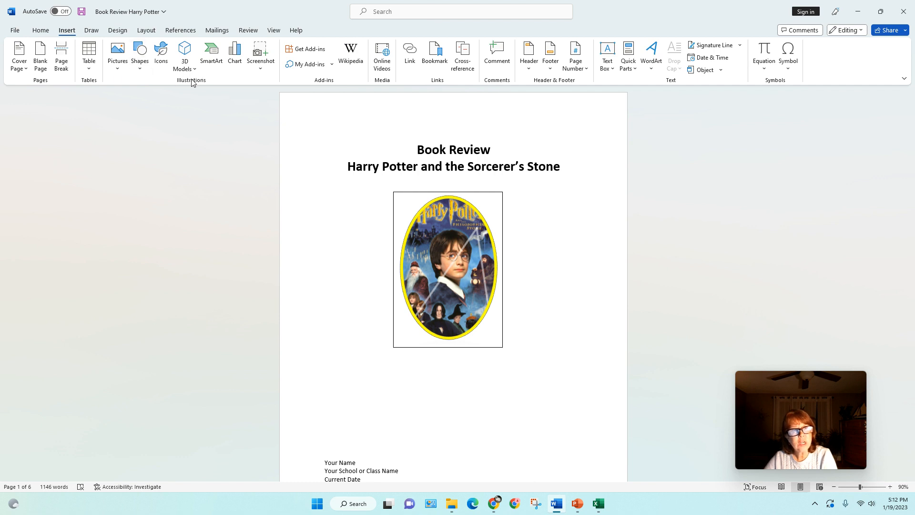
pyautogui.click(140, 70)
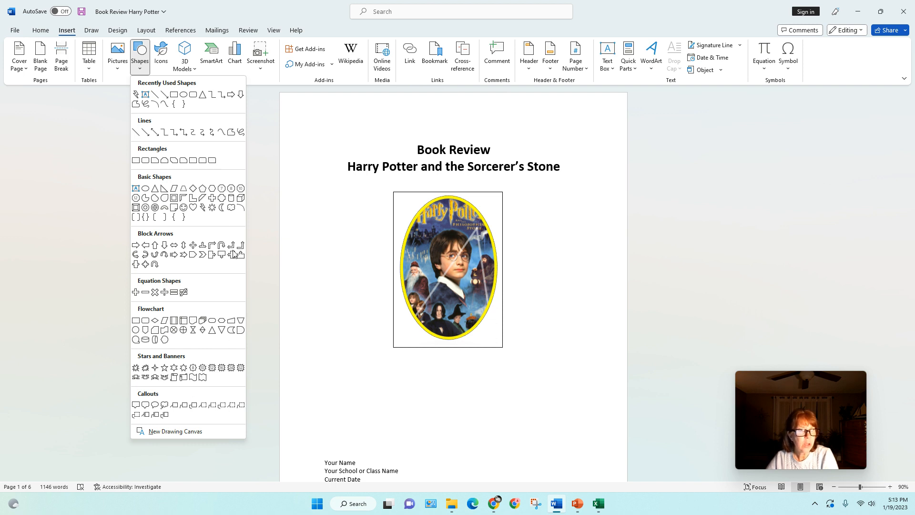
pyautogui.click(203, 208)
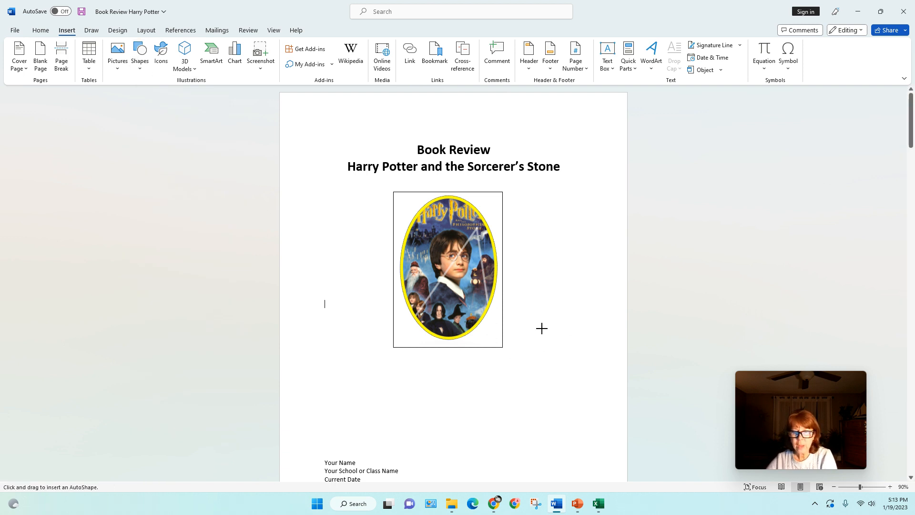
# Draw a lightning bolt left of the picture, tilt it clockwise, and shrink it to about 0.82" by 0.88".
pyautogui.moveTo(538, 318)
pyautogui.mouseDown()
pyautogui.moveTo(546, 343)
pyautogui.moveTo(604, 377)
pyautogui.mouseUp()
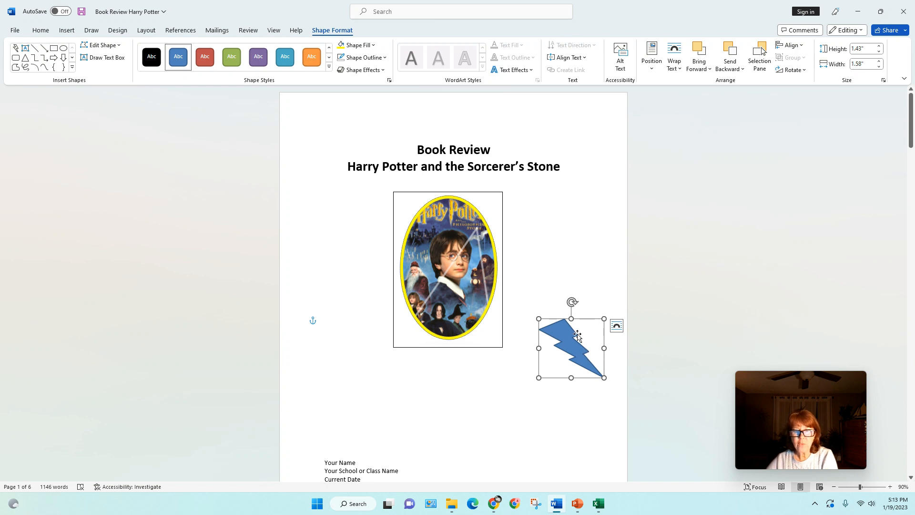
pyautogui.moveTo(577, 335); pyautogui.dragTo(349, 208)
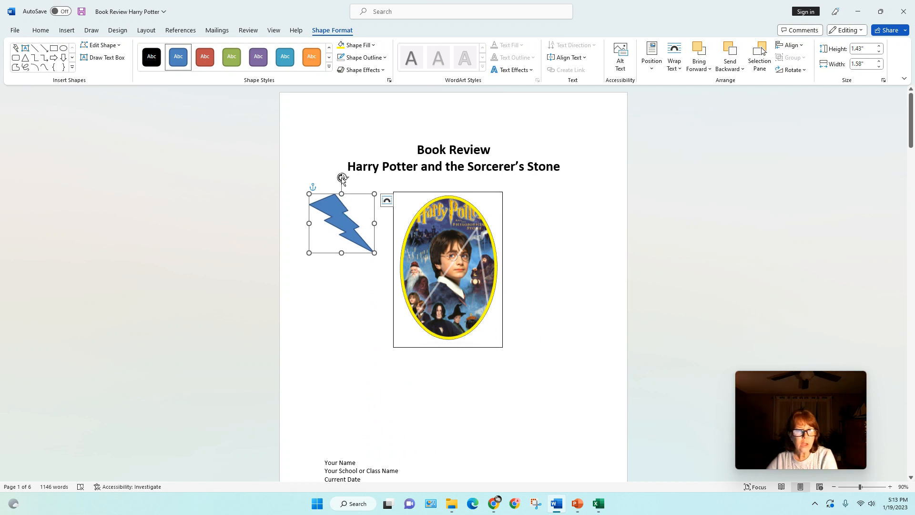
pyautogui.moveTo(341, 178); pyautogui.dragTo(360, 228)
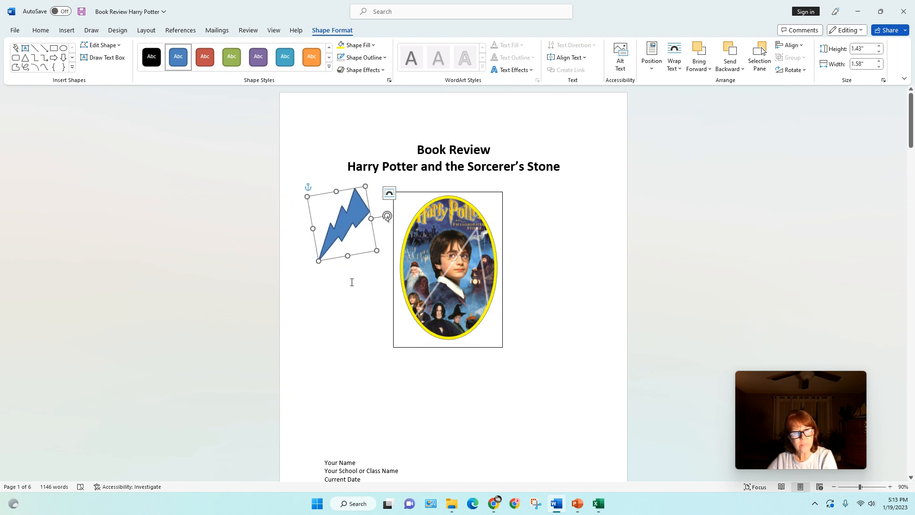
pyautogui.moveTo(377, 251); pyautogui.dragTo(347, 227)
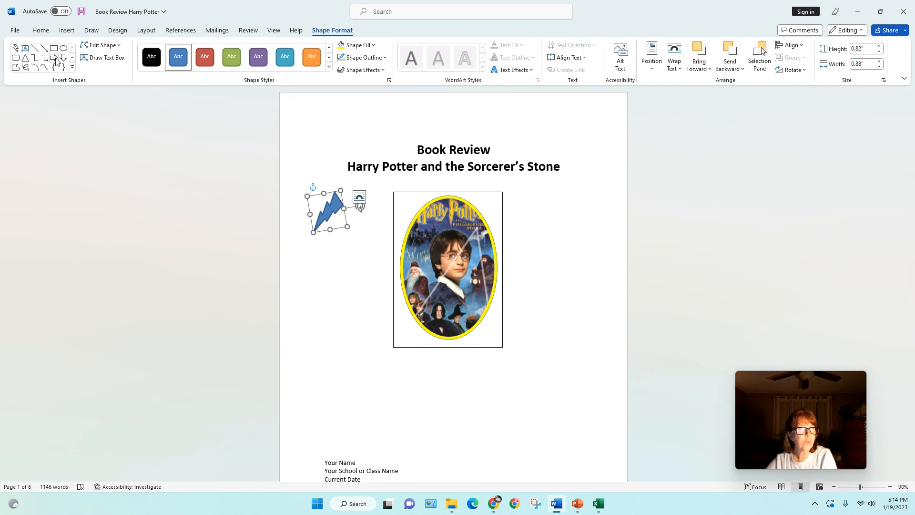
pyautogui.click(63, 48)
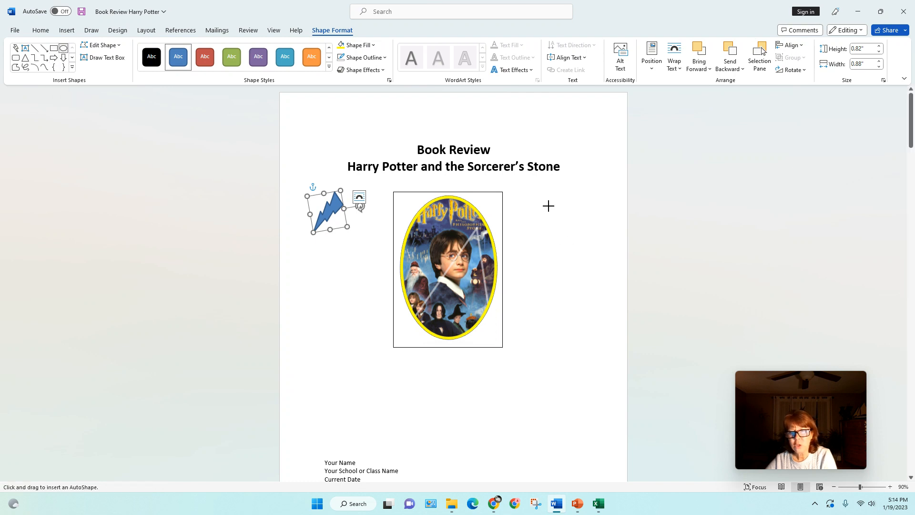
pyautogui.moveTo(547, 206); pyautogui.dragTo(601, 269)
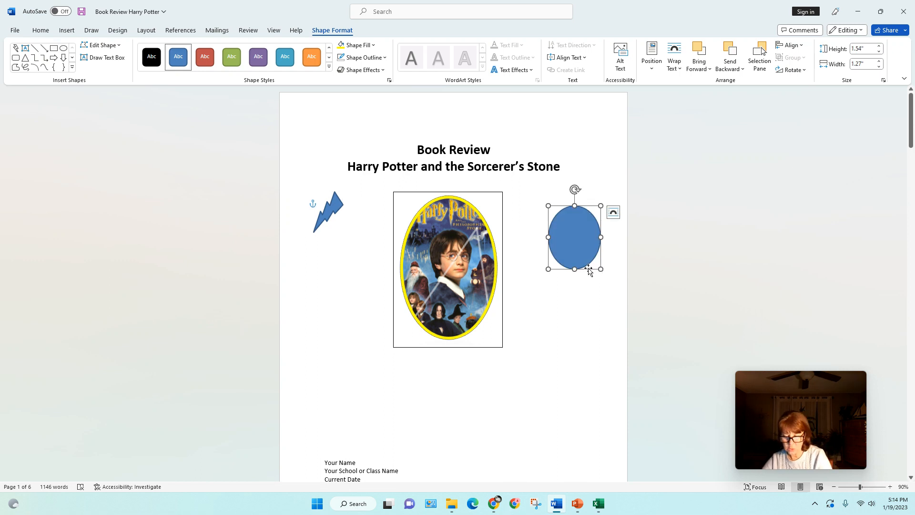
pyautogui.press('Delete')
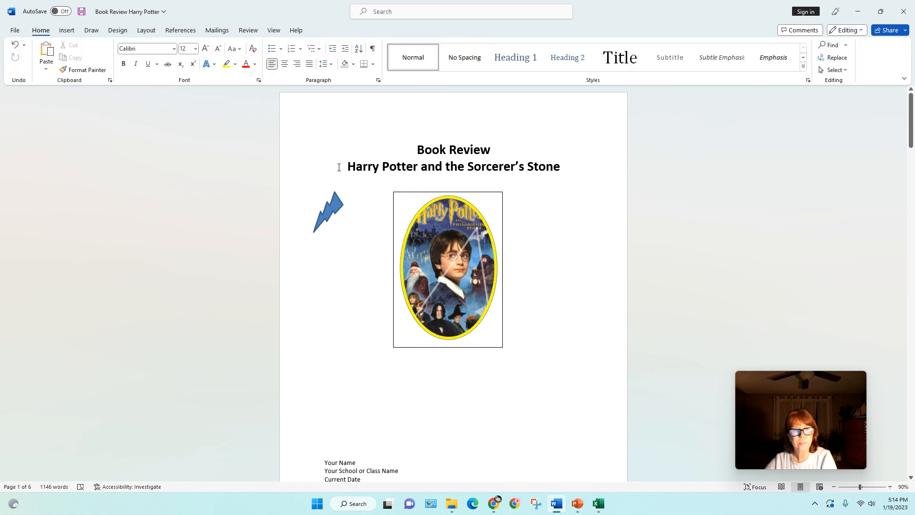
pyautogui.click(334, 209)
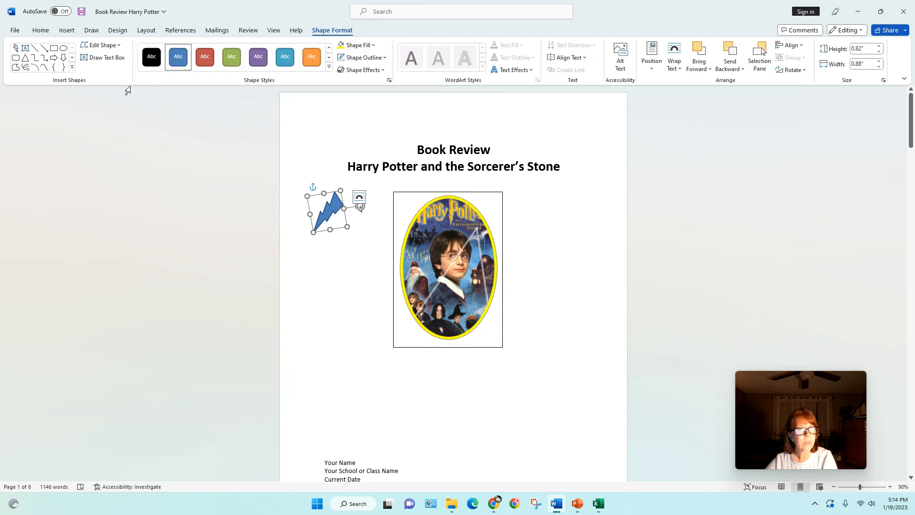
pyautogui.click(118, 49)
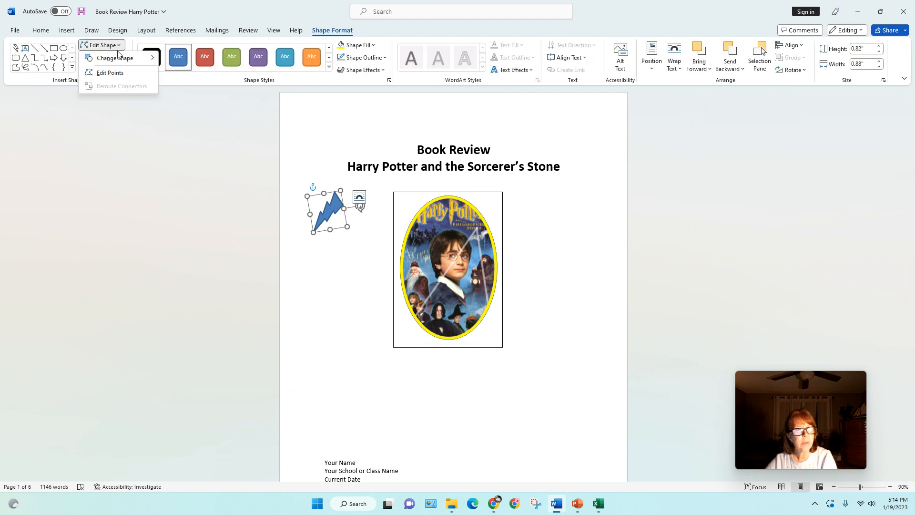
pyautogui.moveTo(118, 59)
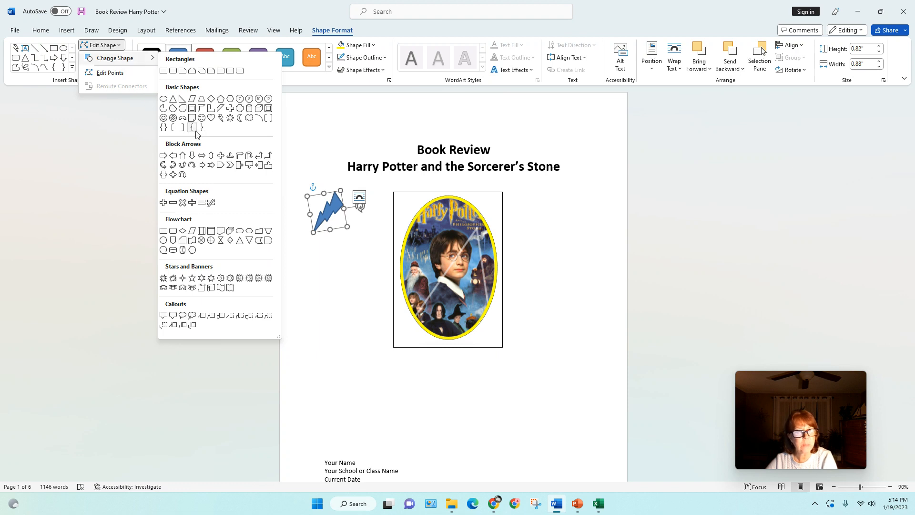
pyautogui.click(228, 118)
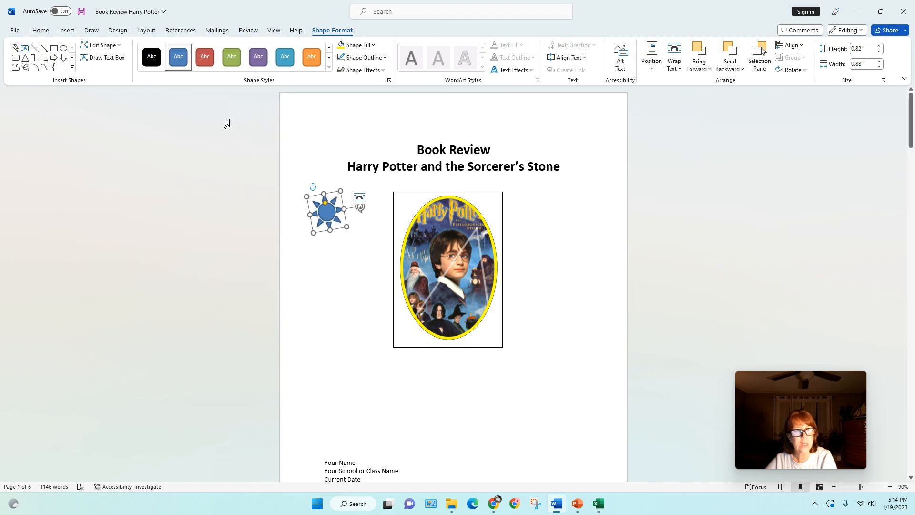
pyautogui.click(119, 45)
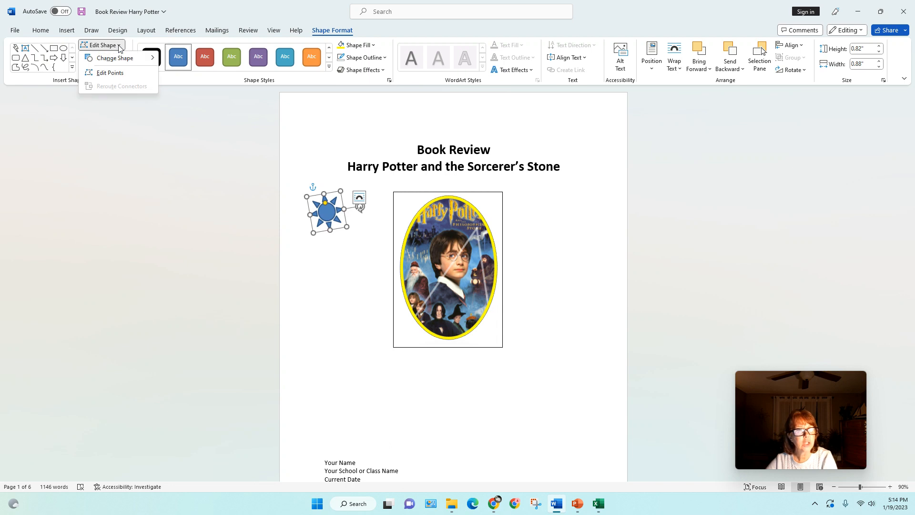
pyautogui.moveTo(122, 59)
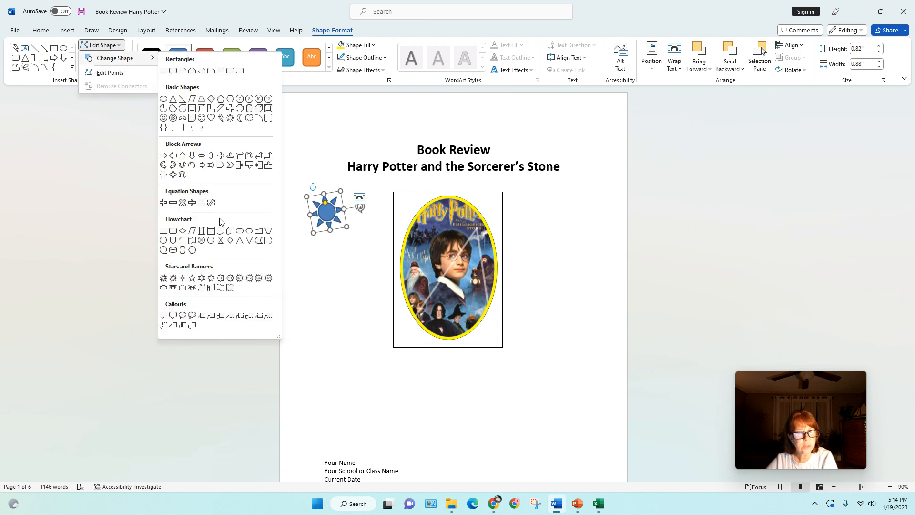
pyautogui.click(221, 118)
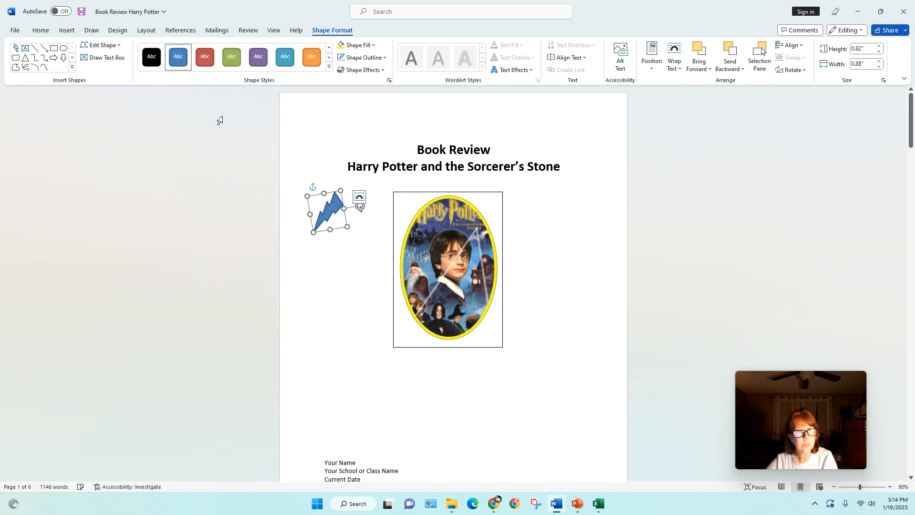
# Apply the light green shape style to the lightning bolt, then fill it yellow.
pyautogui.click(329, 69)
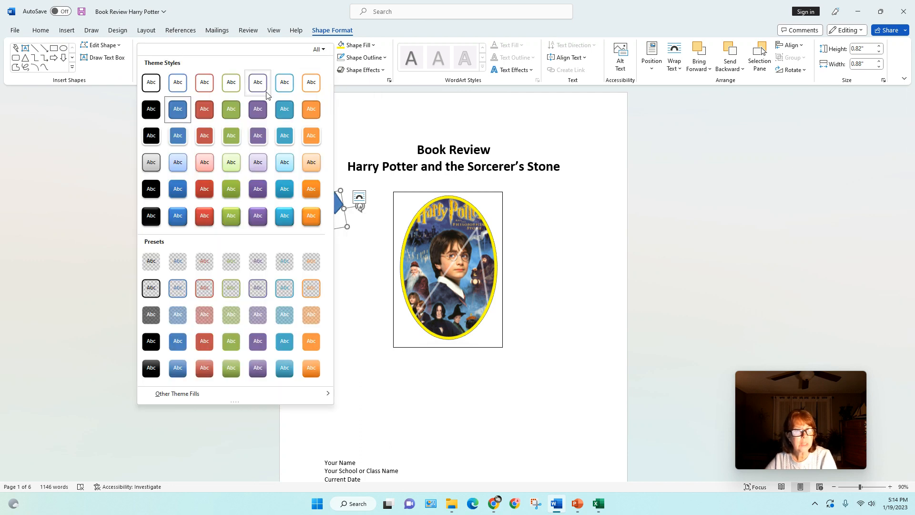
pyautogui.click(229, 165)
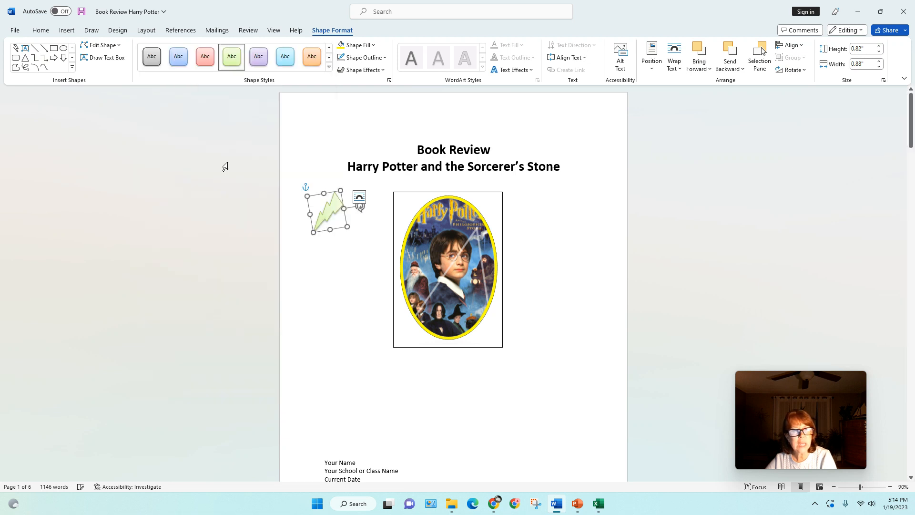
pyautogui.click(373, 46)
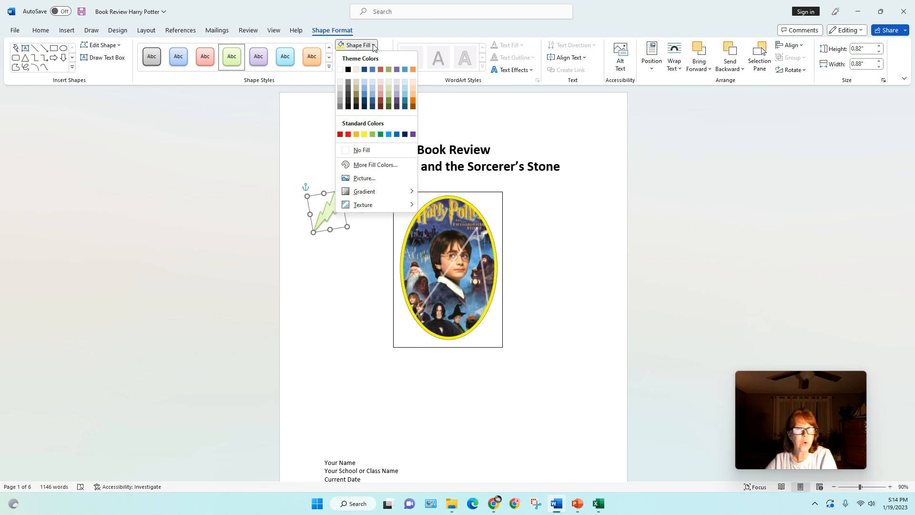
pyautogui.click(364, 134)
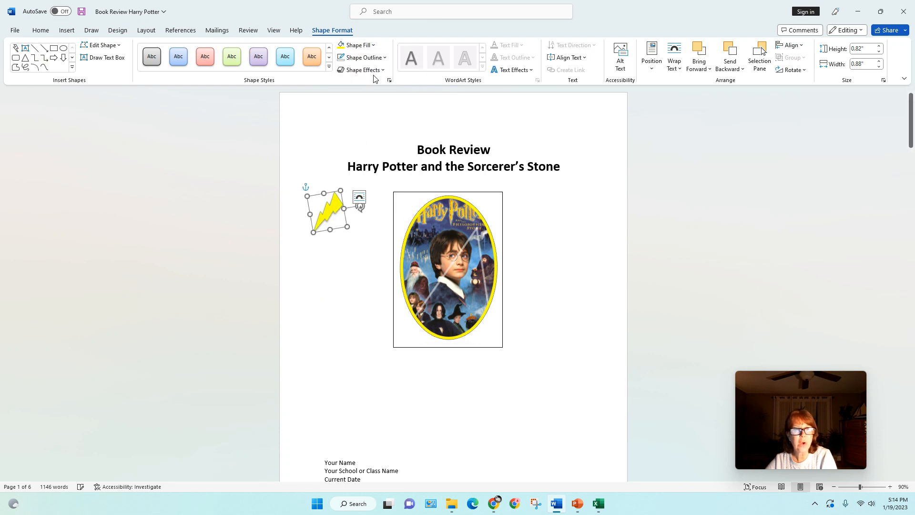
# Give the lightning bolt a black 3 pt outline.
pyautogui.click(385, 59)
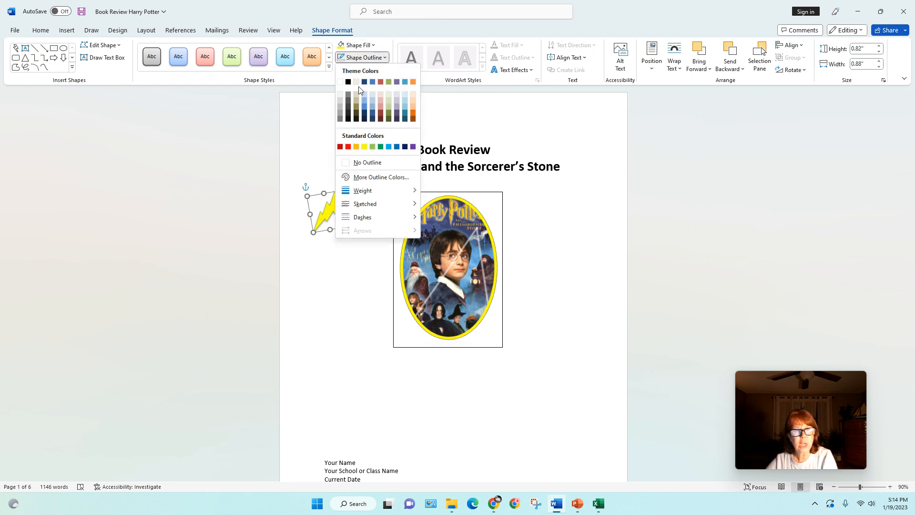
pyautogui.click(347, 82)
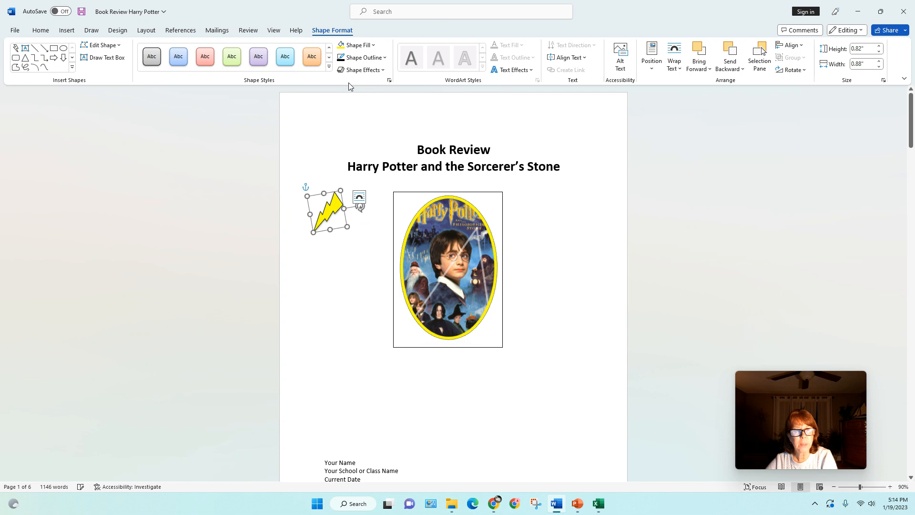
pyautogui.click(385, 58)
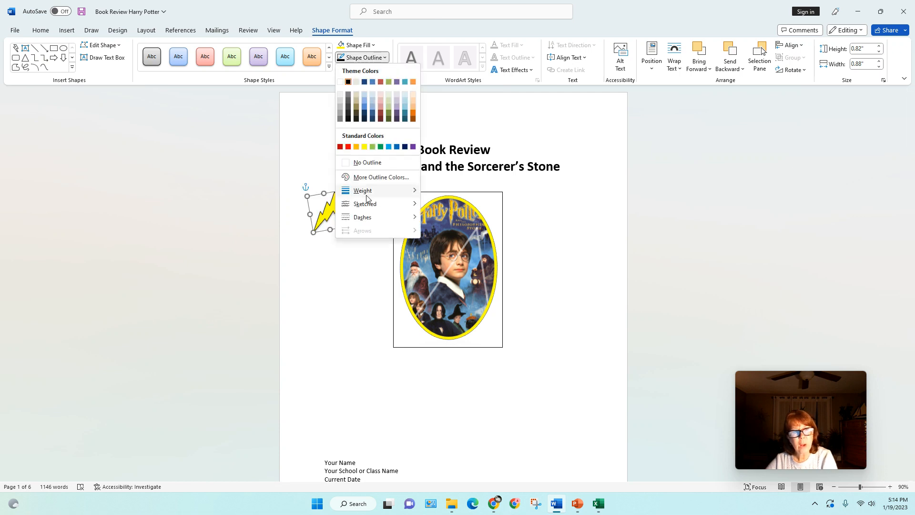
pyautogui.moveTo(366, 194)
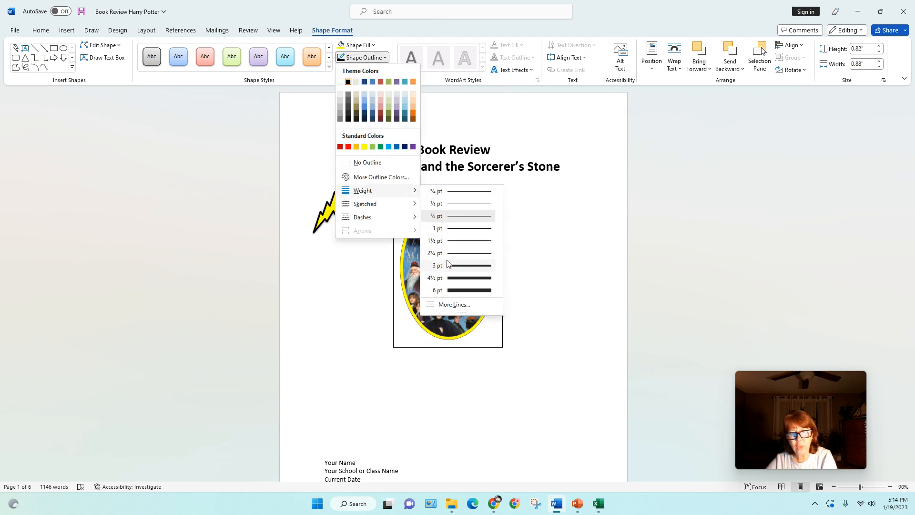
pyautogui.click(444, 265)
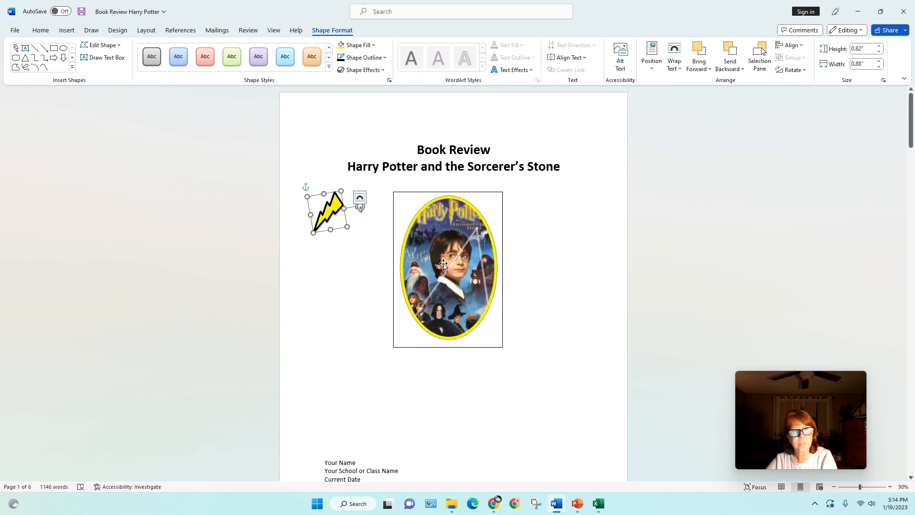
# Draw a 1.24" by 1.57" rounded rectangle right of the cover picture, leaving shape effects unchanged.
pyautogui.click(382, 72)
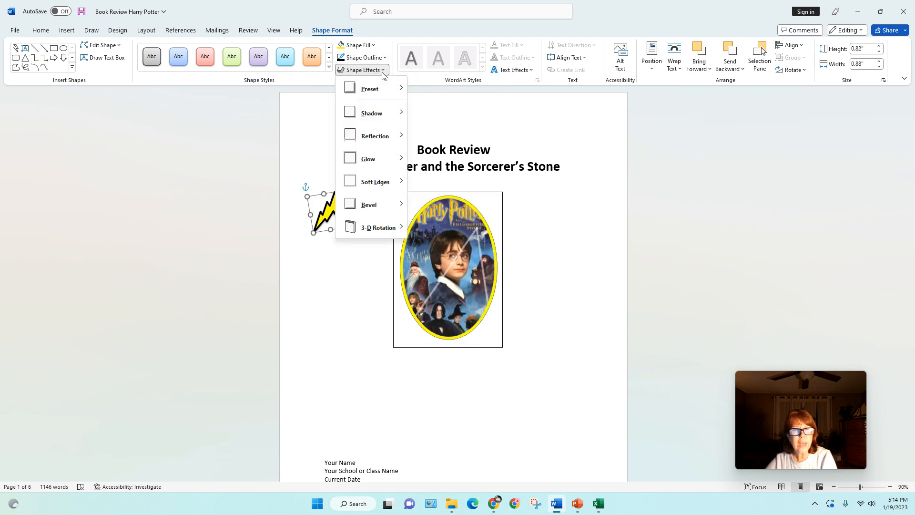
pyautogui.moveTo(379, 82)
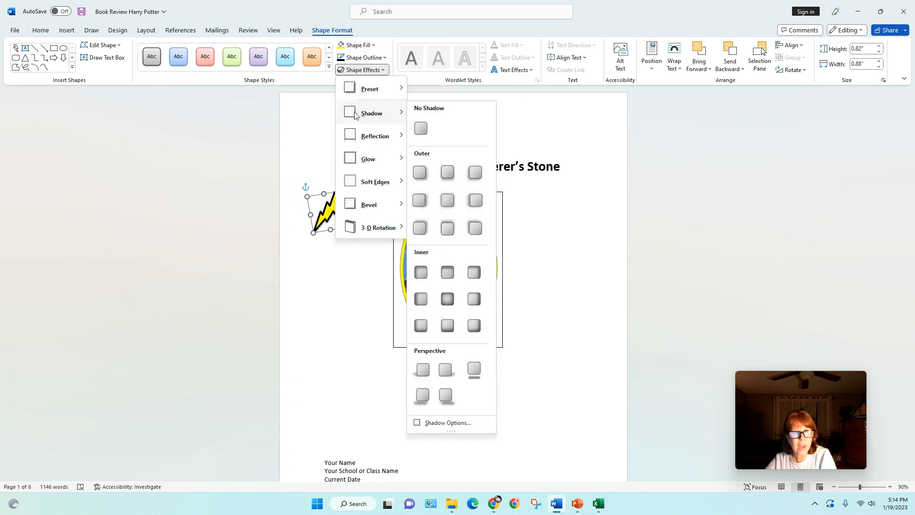
pyautogui.click(464, 105)
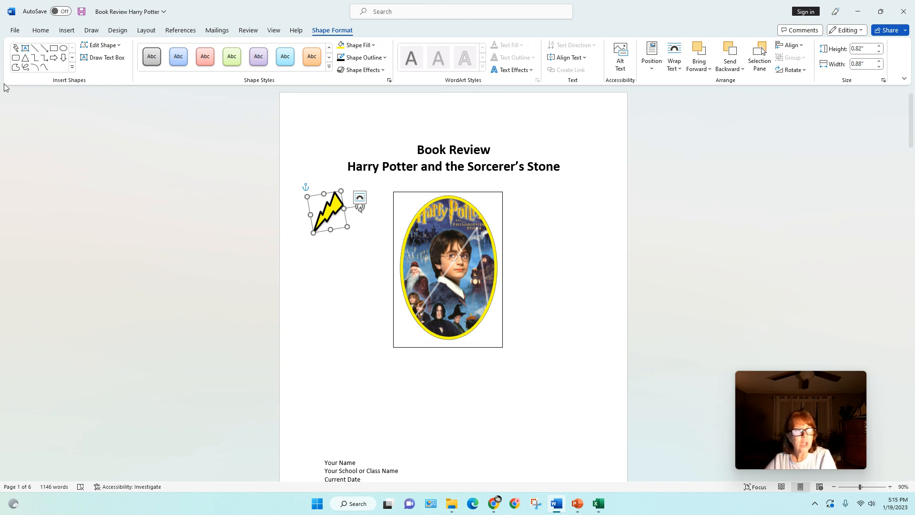
pyautogui.click(16, 58)
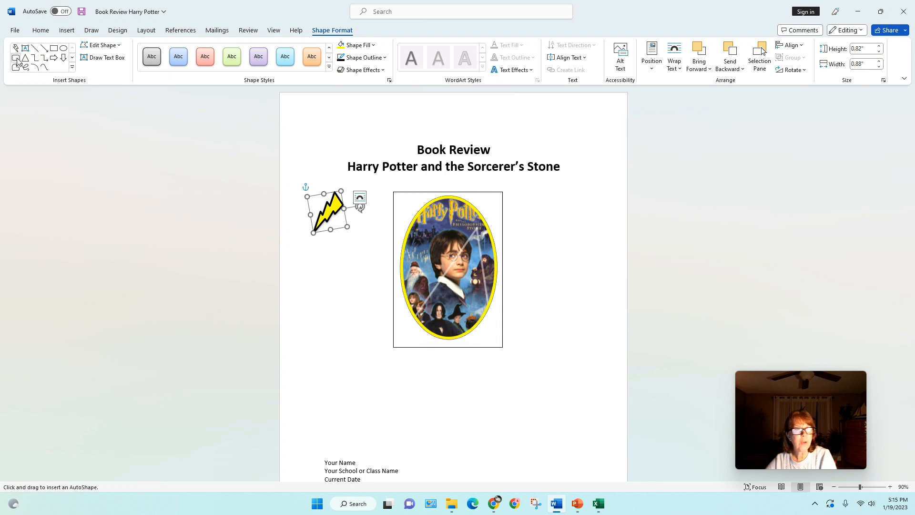
pyautogui.moveTo(531, 215); pyautogui.dragTo(596, 267)
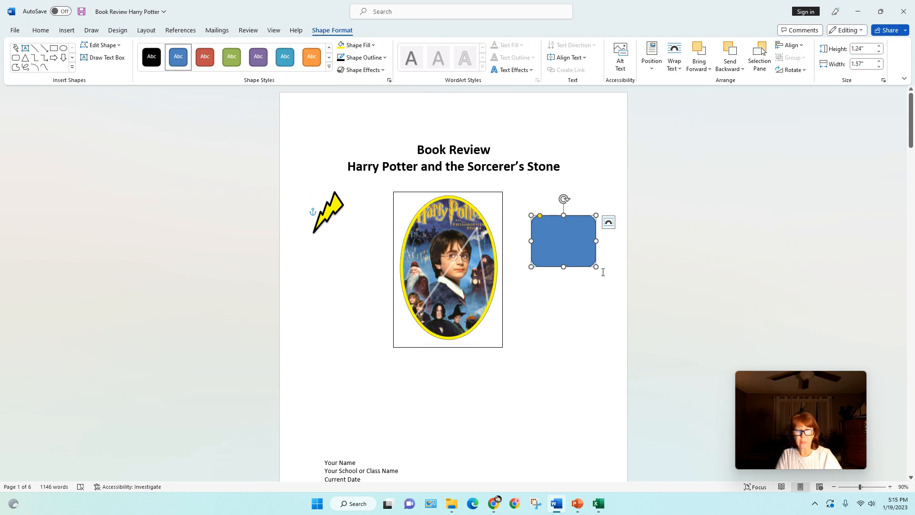
# Type 'Hello' in the rectangle and apply the red outlined WordArt style to it.
pyautogui.write('Hello')
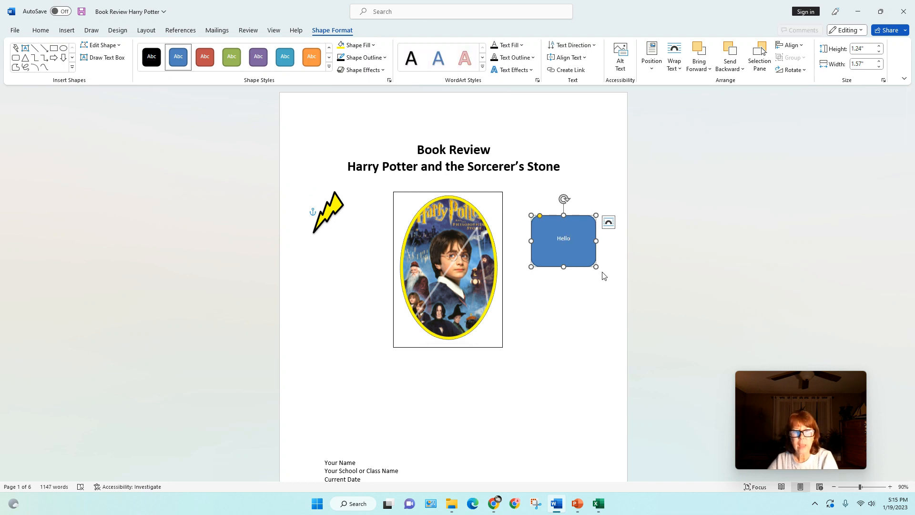
pyautogui.doubleClick(557, 239)
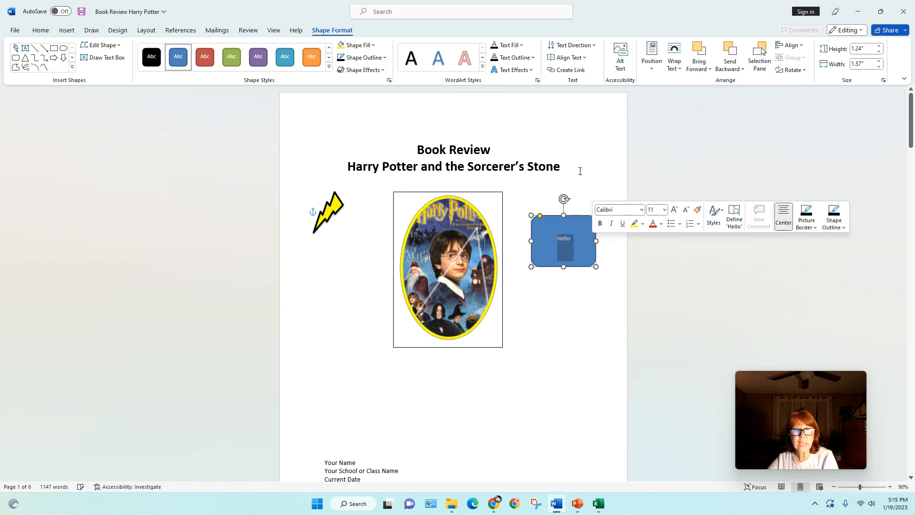
pyautogui.click(483, 66)
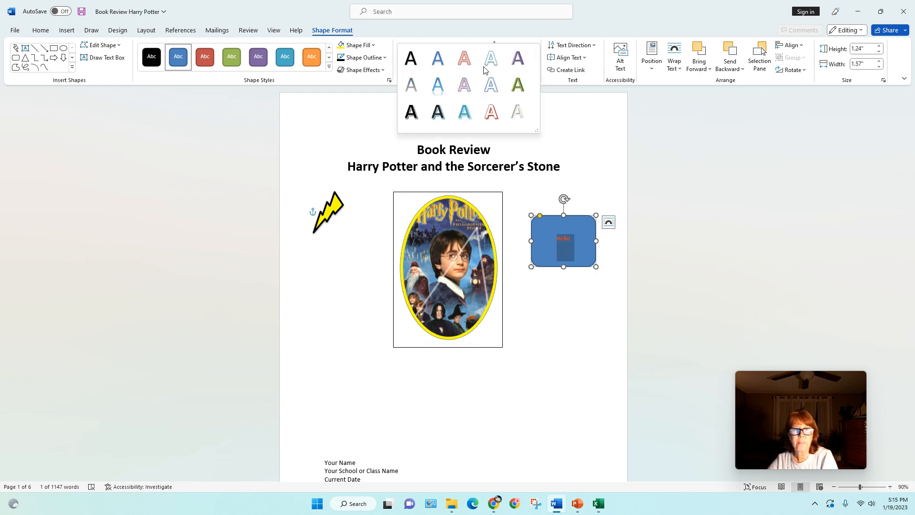
pyautogui.click(487, 112)
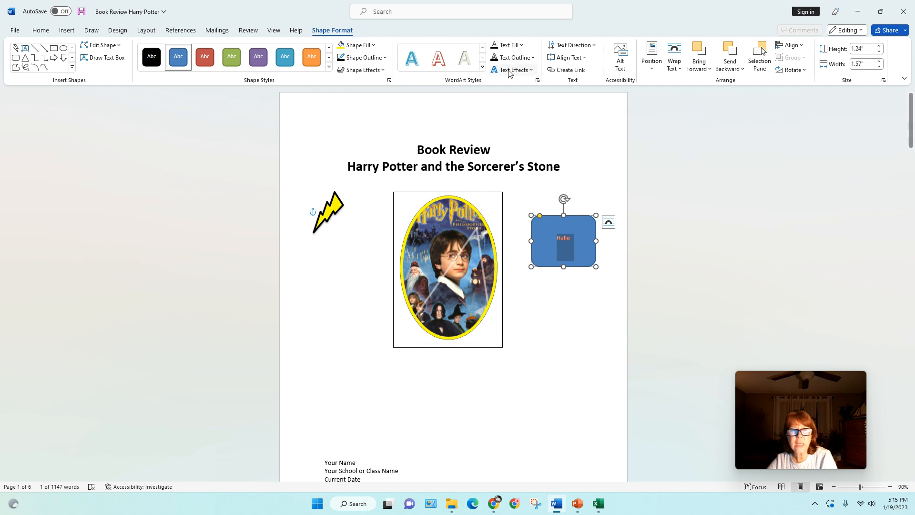
# Color the Hello letters yellow with a light green outline, applying no text effects.
pyautogui.click(522, 46)
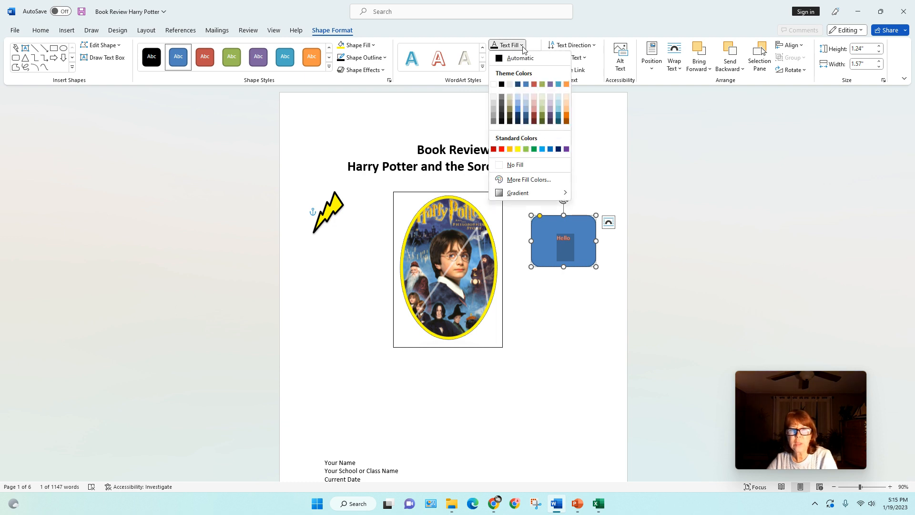
pyautogui.click(518, 150)
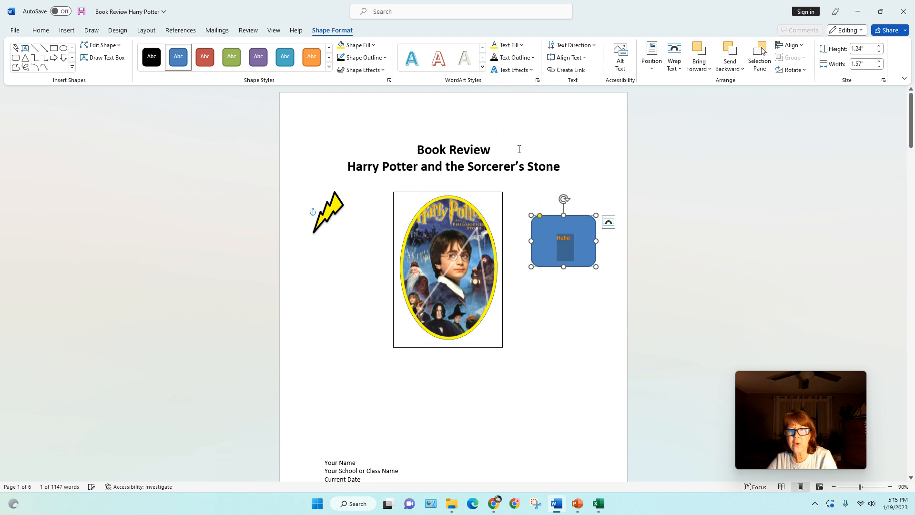
pyautogui.click(535, 58)
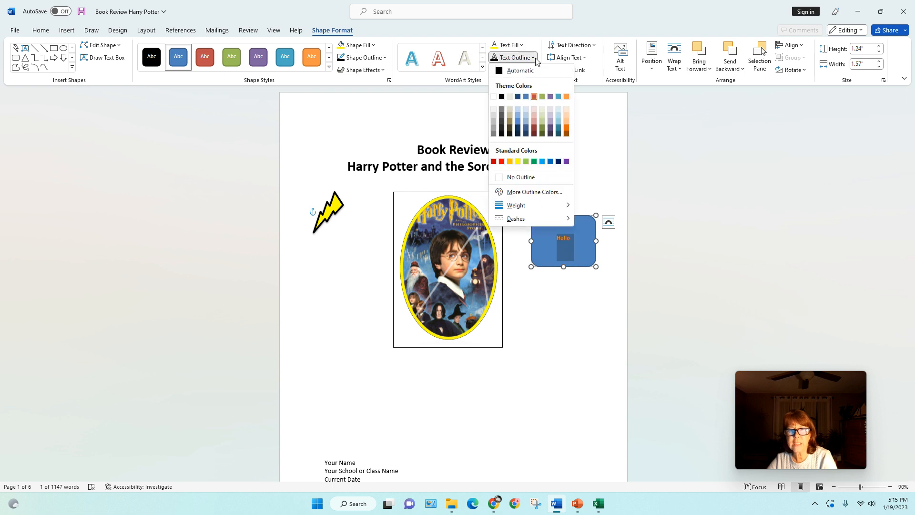
pyautogui.click(528, 162)
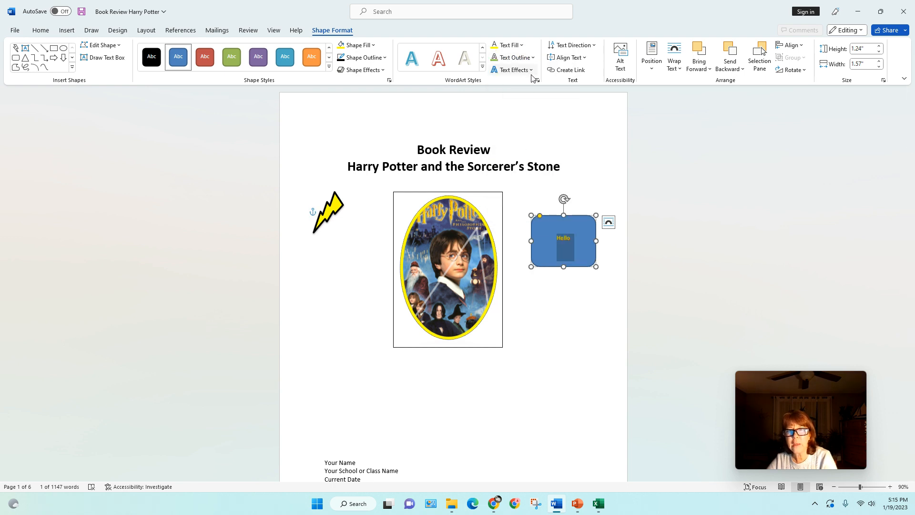
pyautogui.click(532, 72)
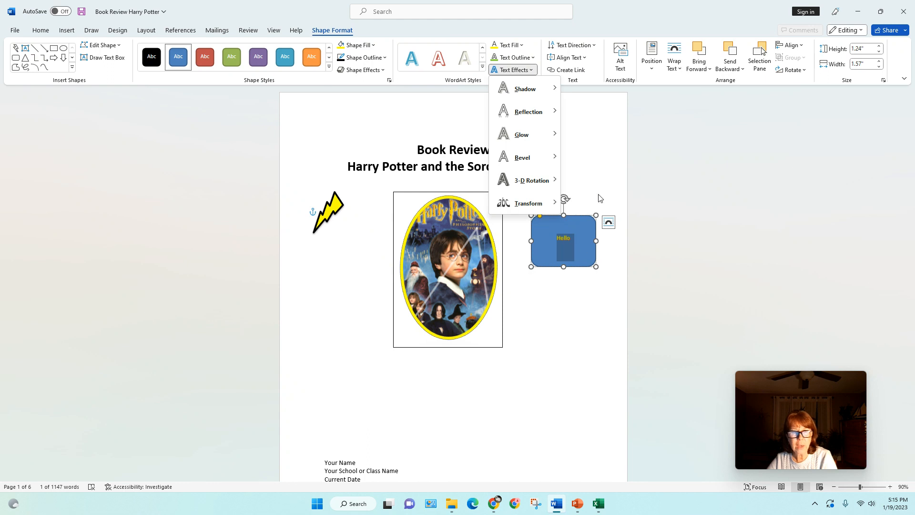
pyautogui.click(604, 183)
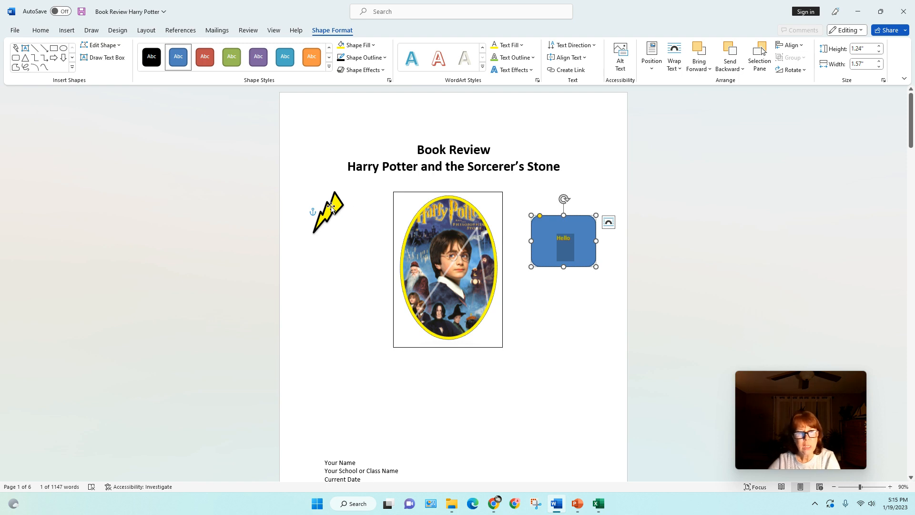
# Bring the lightning bolt in front of the Hello box at its upper-right corner.
pyautogui.moveTo(331, 207); pyautogui.dragTo(583, 216)
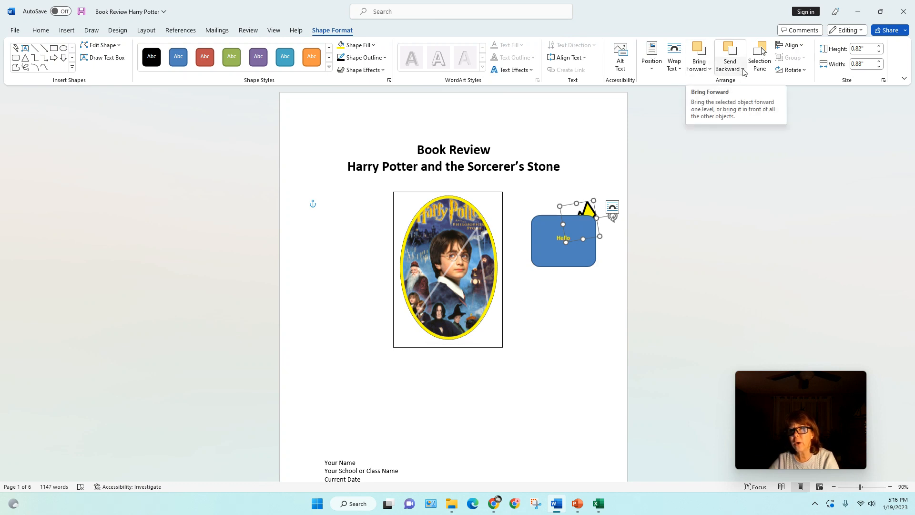
pyautogui.click(710, 70)
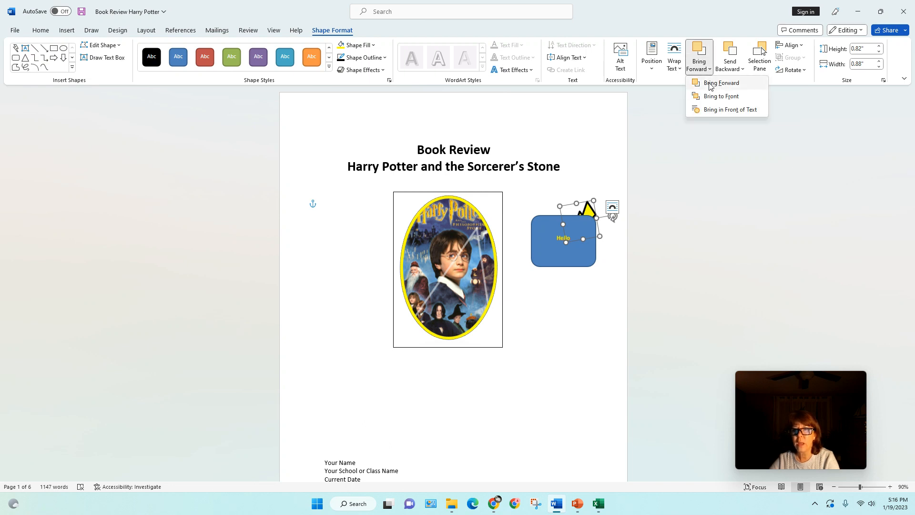
pyautogui.click(709, 84)
pyautogui.moveTo(580, 215); pyautogui.dragTo(590, 209)
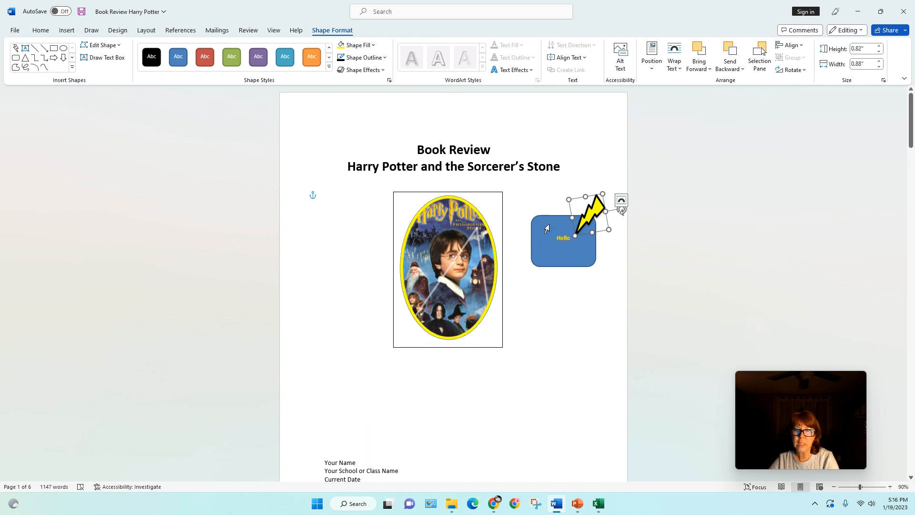
pyautogui.click(546, 228)
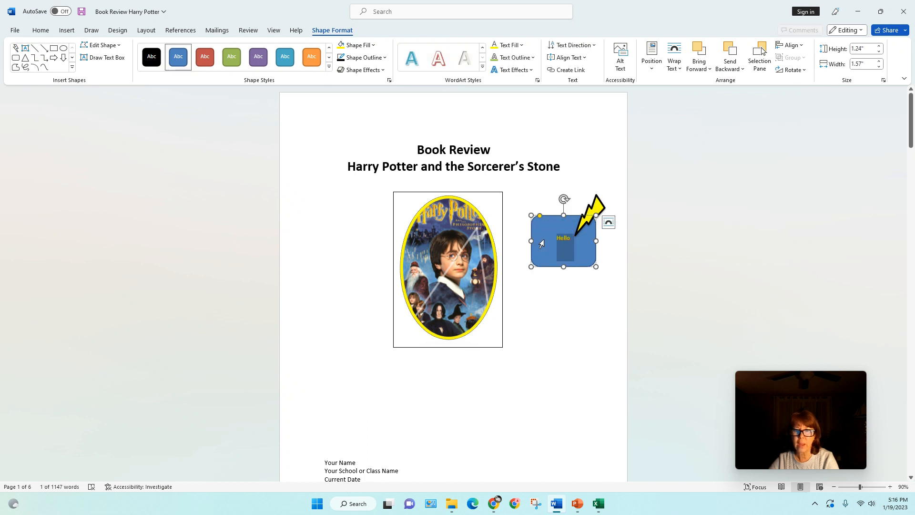
pyautogui.click(552, 296)
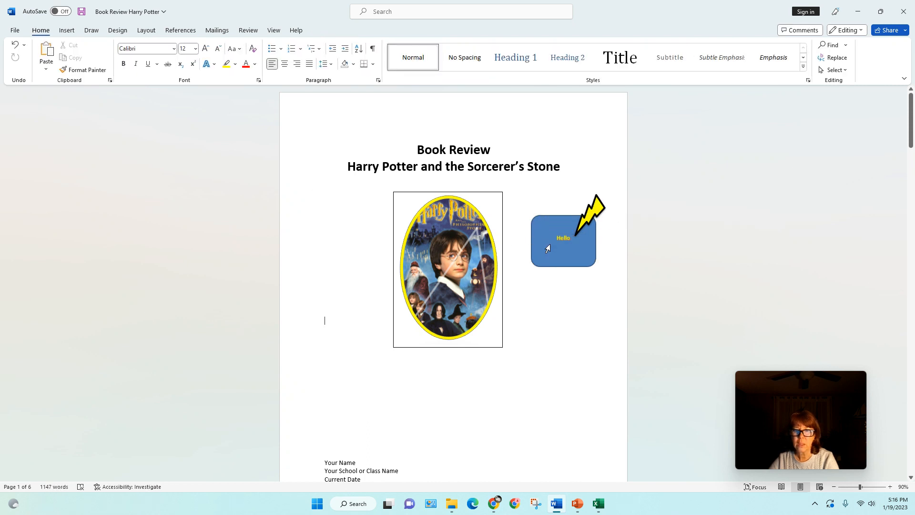
# Move the Hello box and lightning bolt onto the picture's top-right corner, sending the box backward.
pyautogui.doubleClick(548, 248)
pyautogui.moveTo(531, 255); pyautogui.dragTo(479, 225)
pyautogui.moveTo(583, 225); pyautogui.dragTo(509, 249)
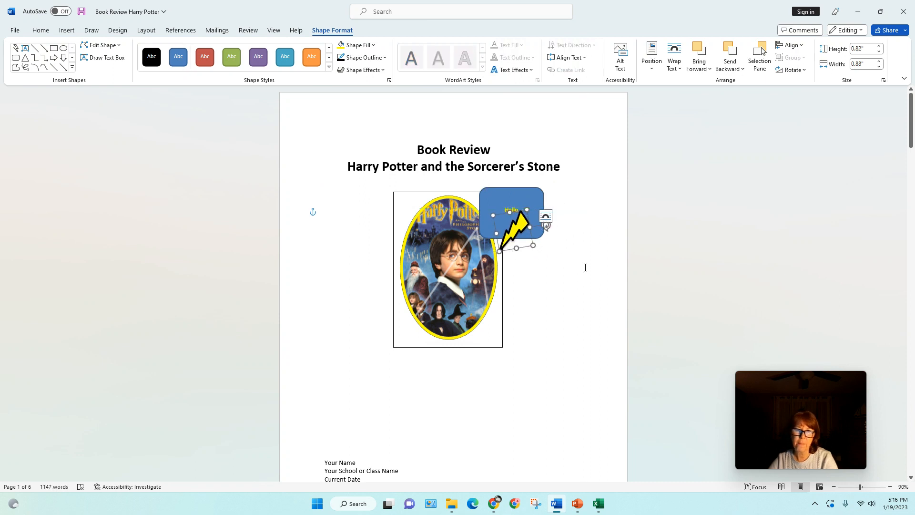
pyautogui.click(481, 199)
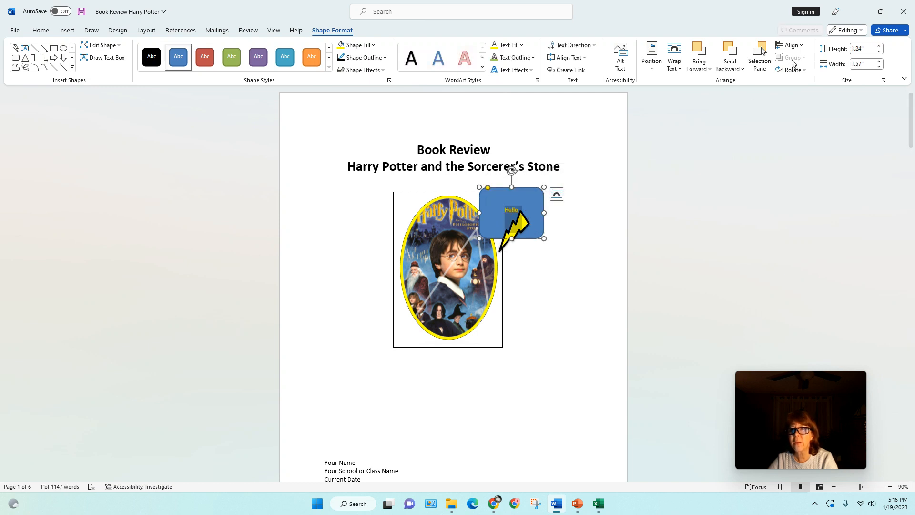
pyautogui.click(734, 69)
pyautogui.click(738, 83)
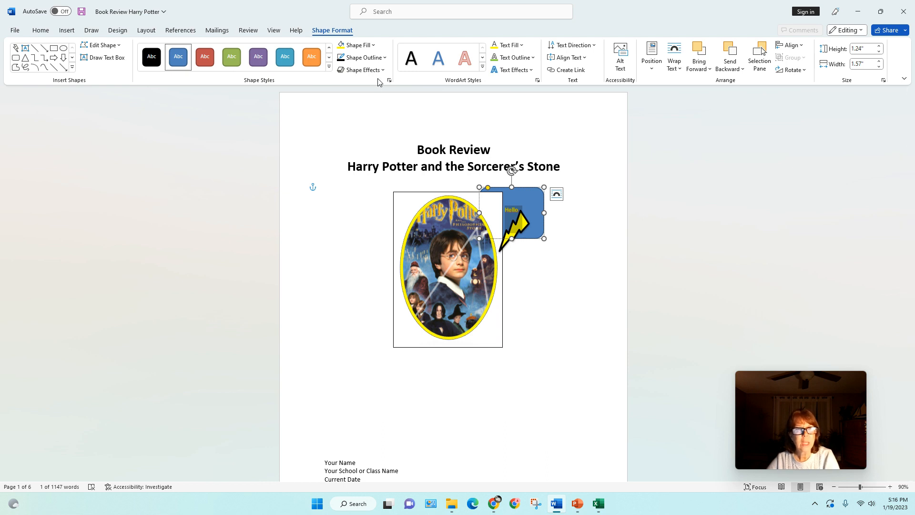
# Draw a cloud thought bubble pointing at the picture and type 'Have a great day!'.
pyautogui.click(68, 30)
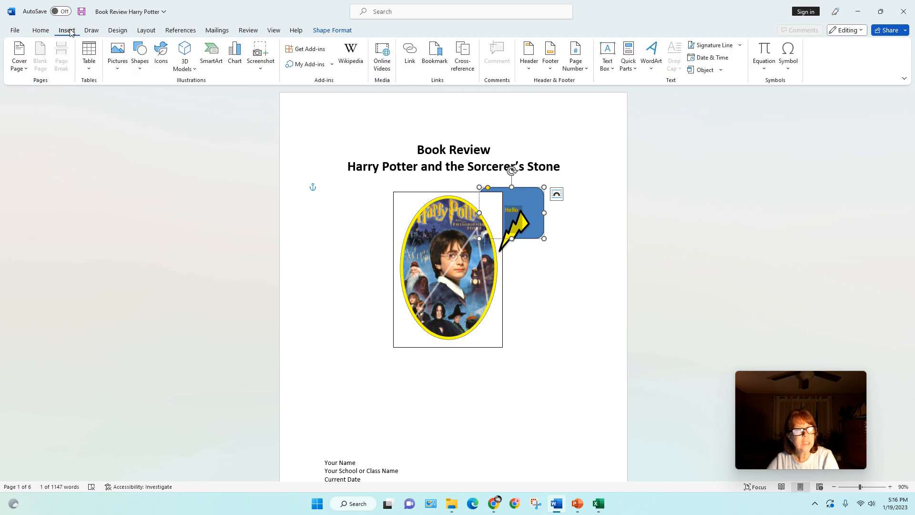
pyautogui.click(141, 66)
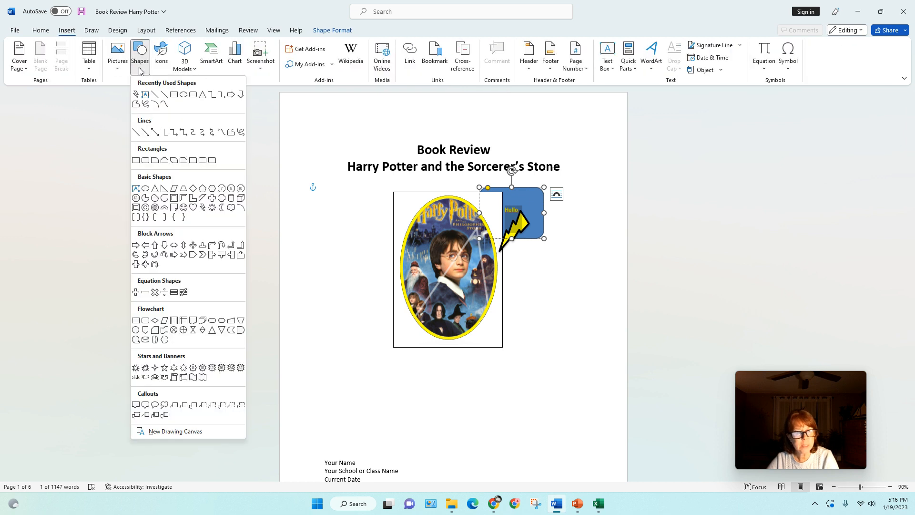
pyautogui.click(163, 406)
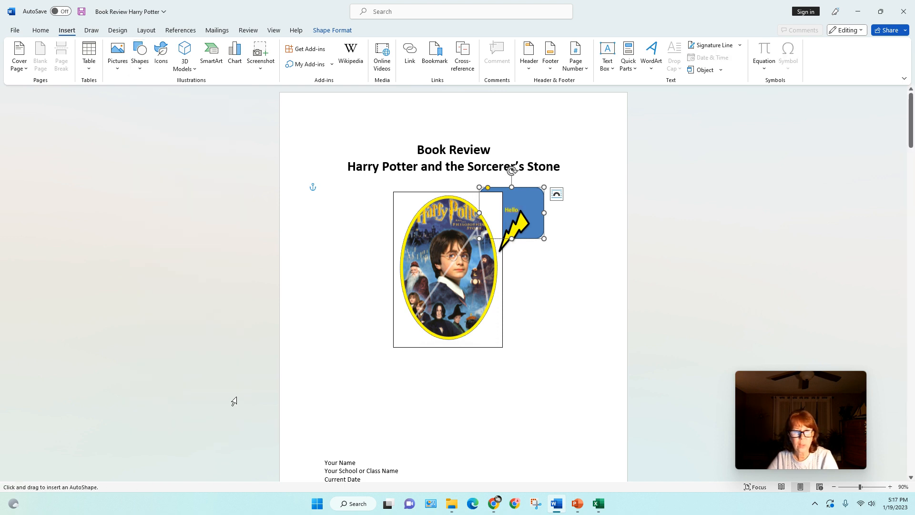
pyautogui.moveTo(544, 266)
pyautogui.mouseDown()
pyautogui.moveTo(578, 286)
pyautogui.moveTo(613, 342)
pyautogui.moveTo(551, 343)
pyautogui.moveTo(497, 305)
pyautogui.mouseUp()
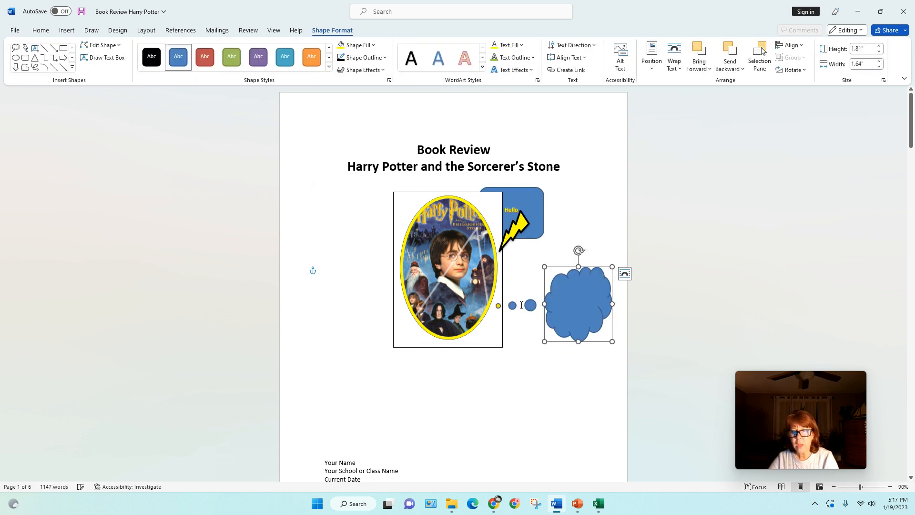
pyautogui.click(561, 296)
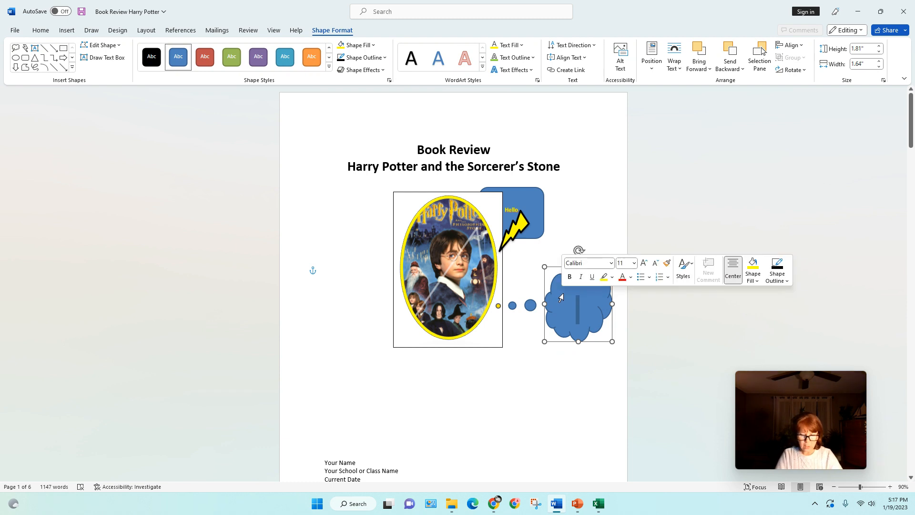
pyautogui.write('Have a great day!')
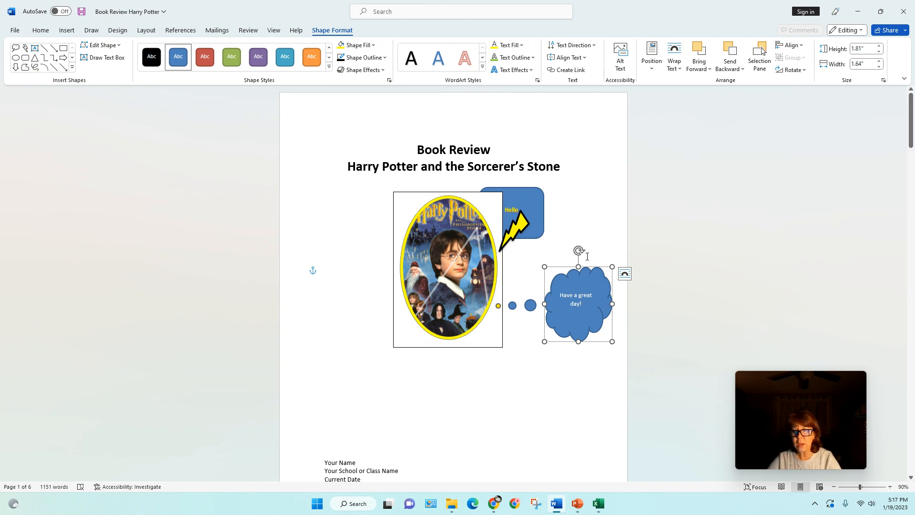
# Format all the cloud's text at size 16 in red.
pyautogui.hotkey('ctrl', 'a')
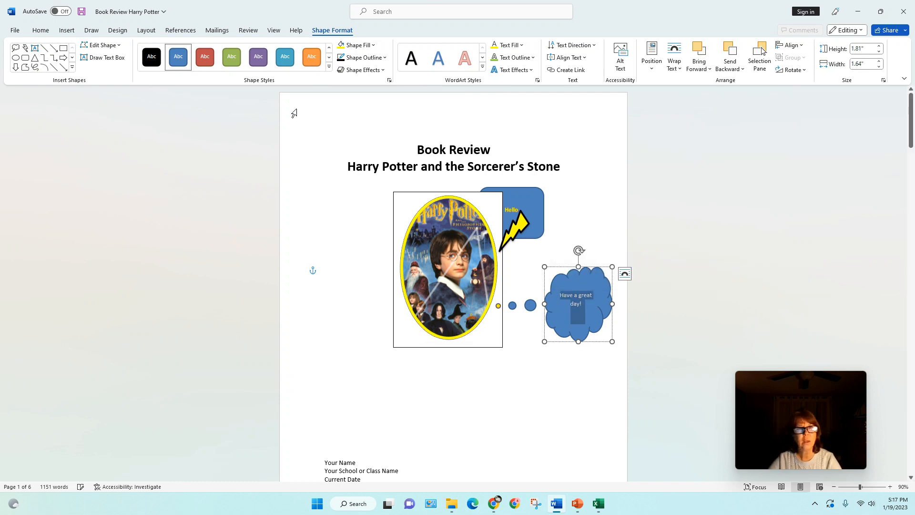
pyautogui.click(41, 31)
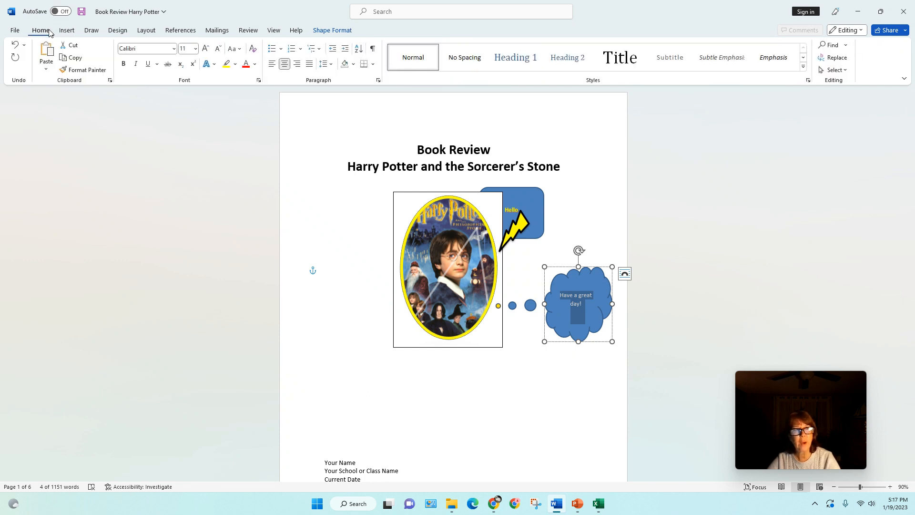
pyautogui.click(196, 49)
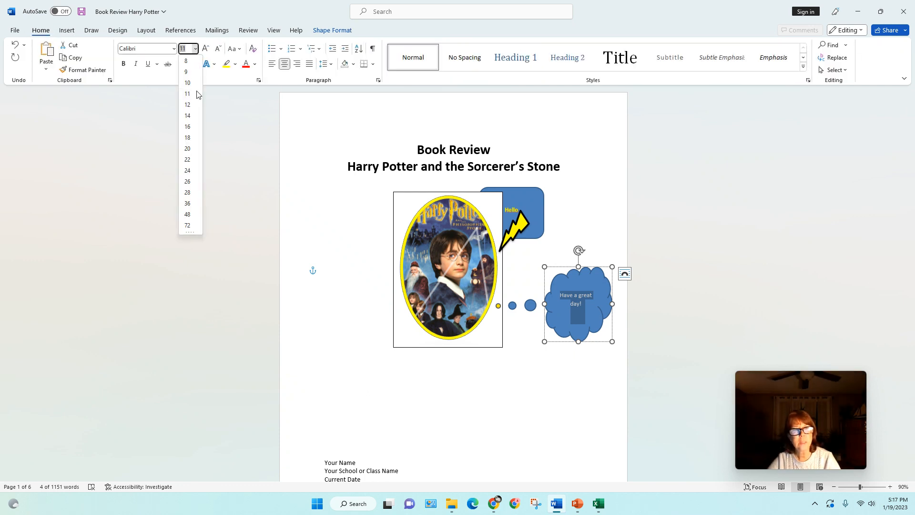
pyautogui.click(188, 127)
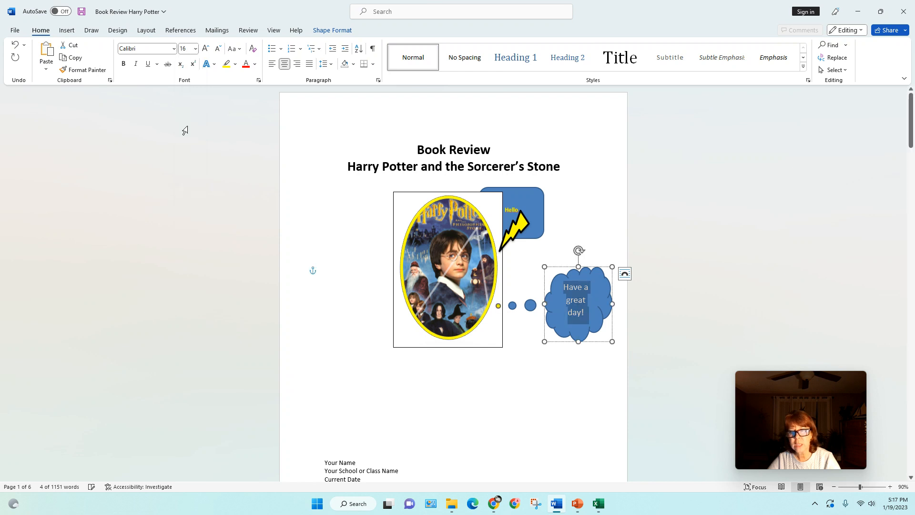
pyautogui.click(245, 64)
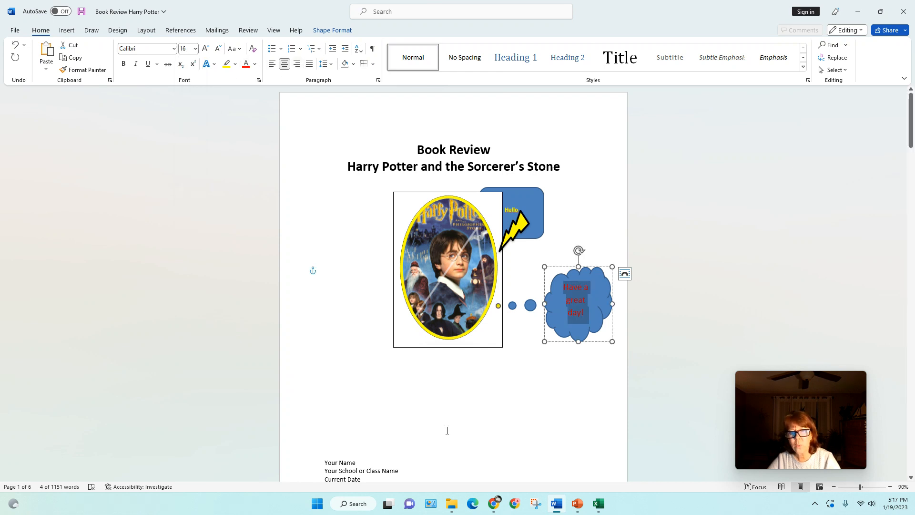